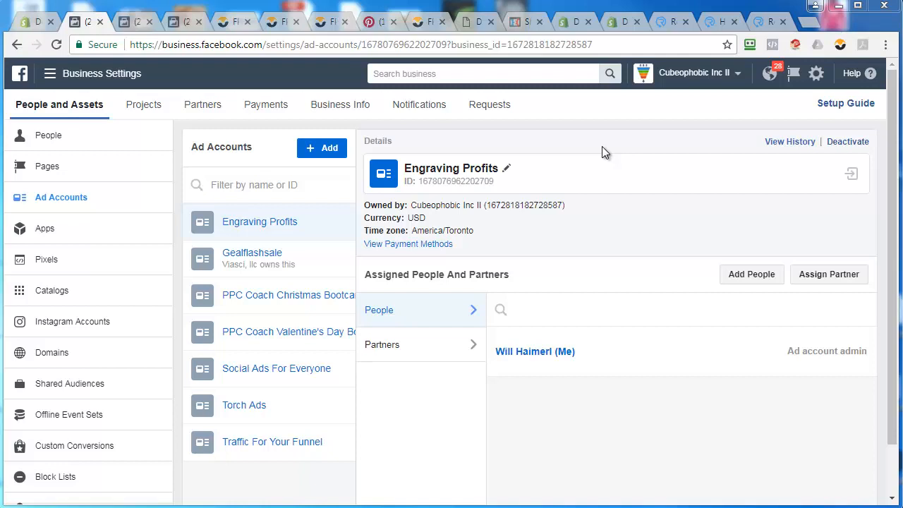
Open the Engraving Profits ad account's campaigns in Ads Manager and delete all of the existing campaigns
{"action": "left_click", "coordinate": [459, 176]}
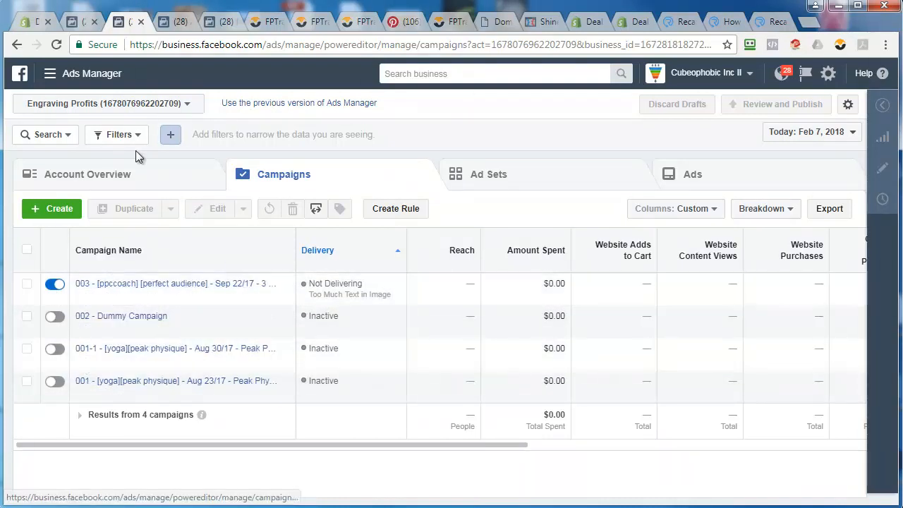
{"action": "left_click", "coordinate": [27, 249]}
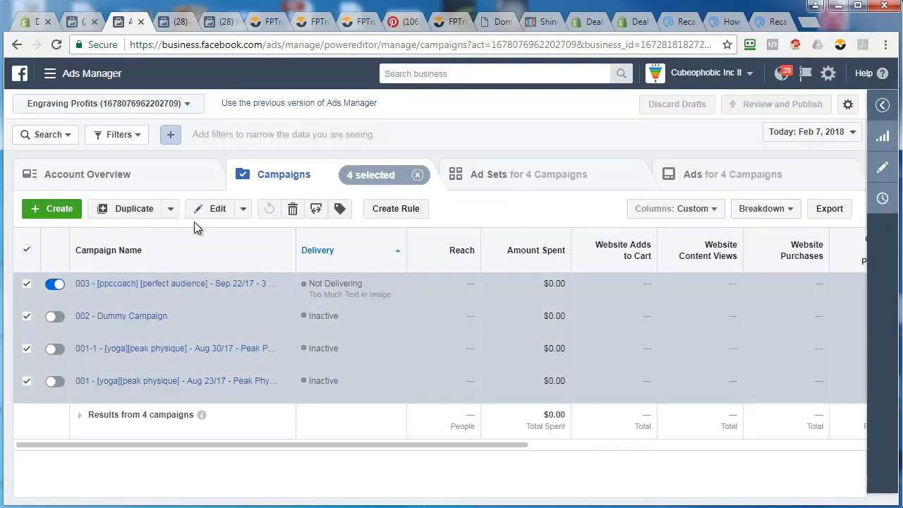
{"action": "left_click", "coordinate": [295, 213]}
{"action": "left_click", "coordinate": [561, 272]}
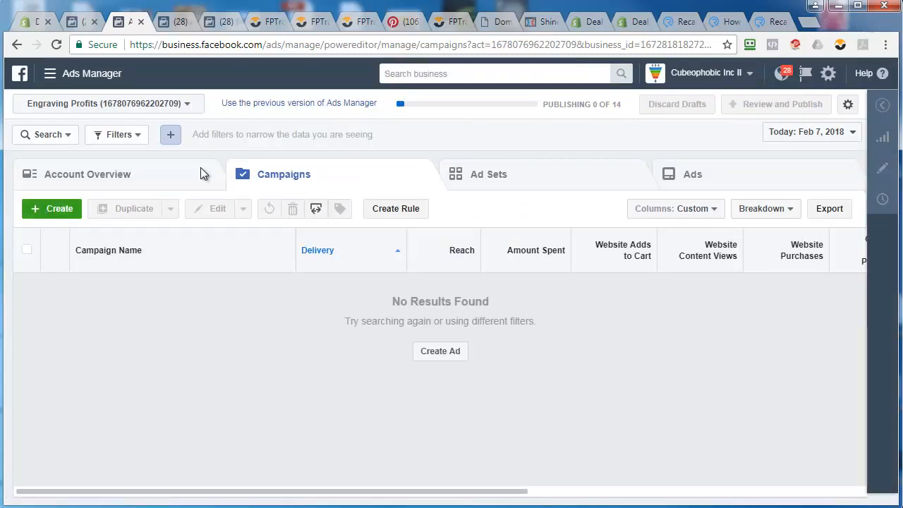
Start a new campaign named "000 - [page likes] - Feb 07/18 - Page Likes" with the Page likes objective
{"action": "left_click", "coordinate": [51, 211]}
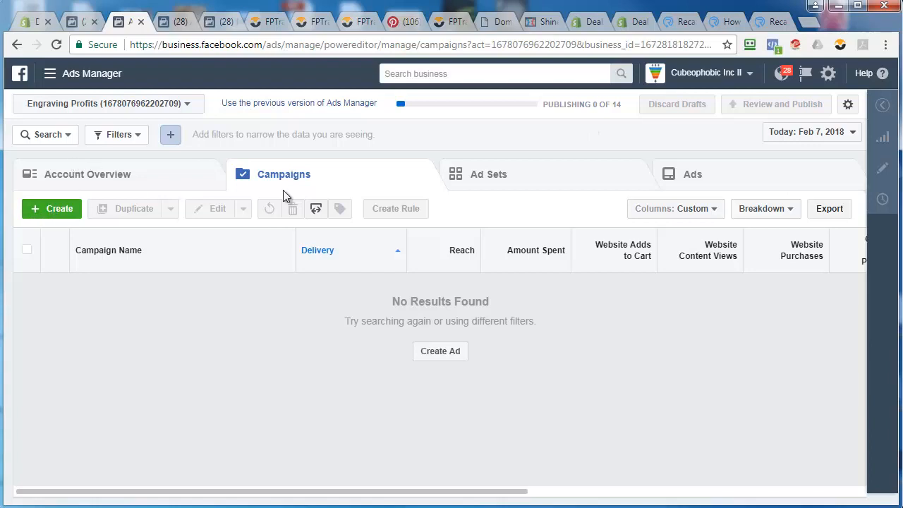
{"action": "left_click", "coordinate": [54, 211]}
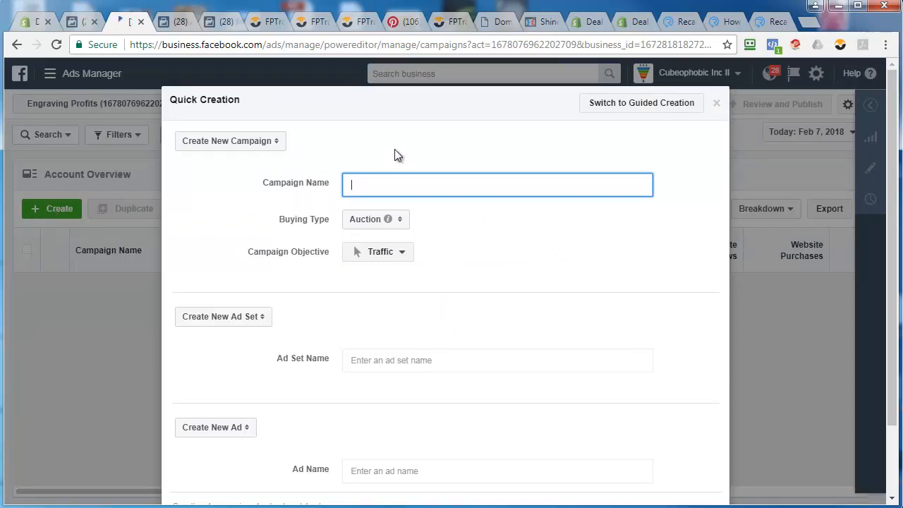
{"action": "type", "text": "000 - [page likes] - "}
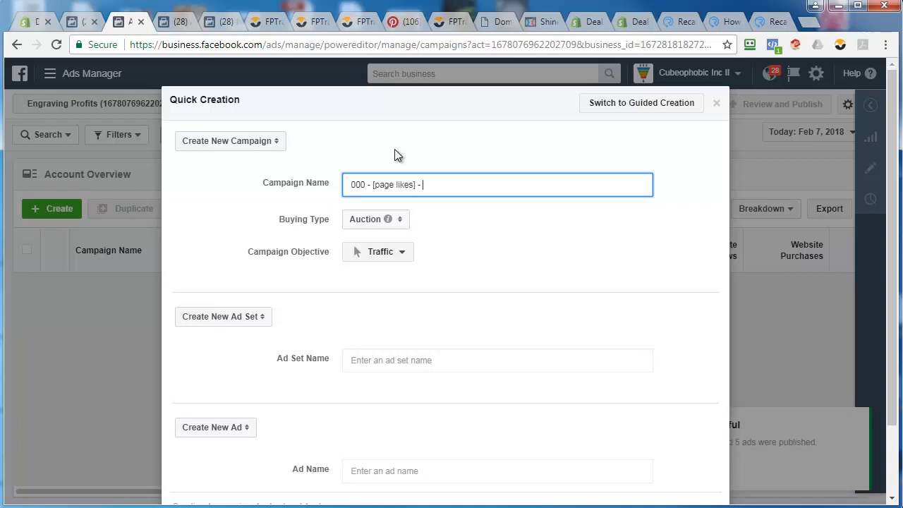
{"action": "type", "text": "Feb 07/18 - Page Likes"}
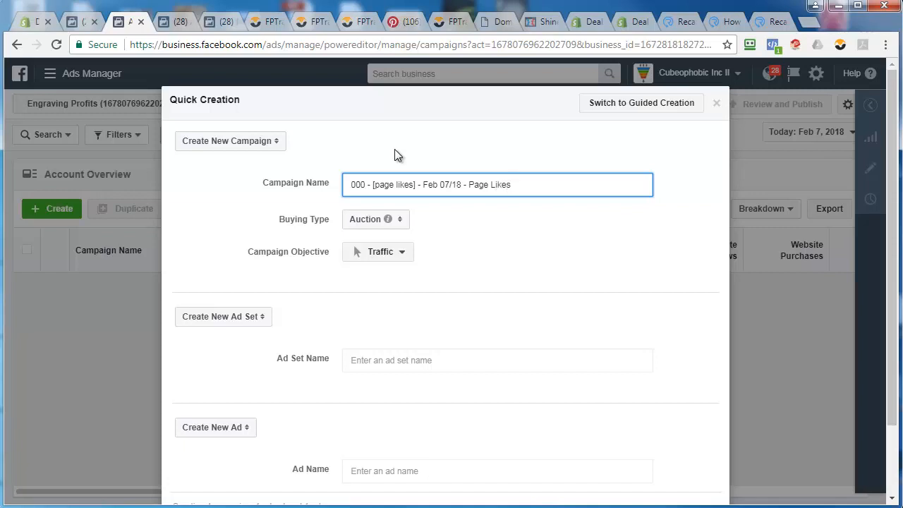
{"action": "left_click", "coordinate": [374, 255]}
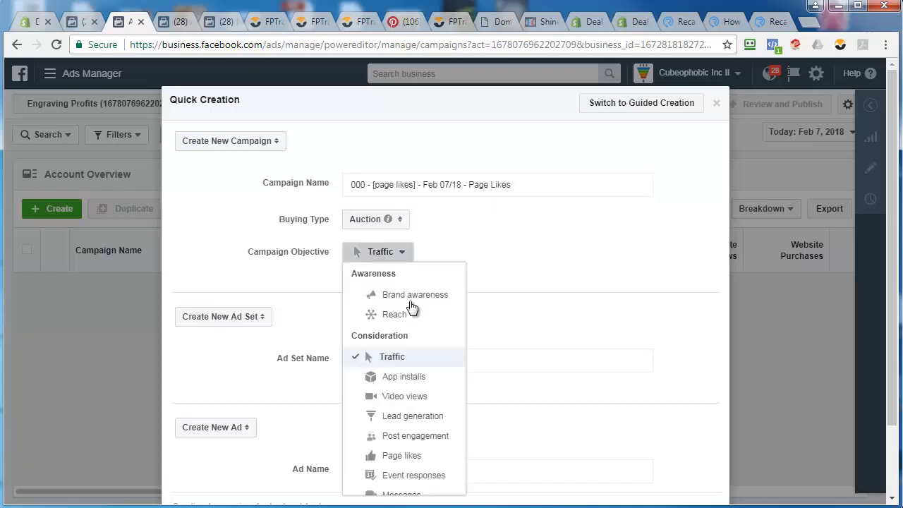
{"action": "left_click", "coordinate": [411, 456]}
Name the new ad set "000-001 - Feb 07/18 - Worldwide" and choose the Family Time page for it
{"action": "left_click", "coordinate": [399, 362]}
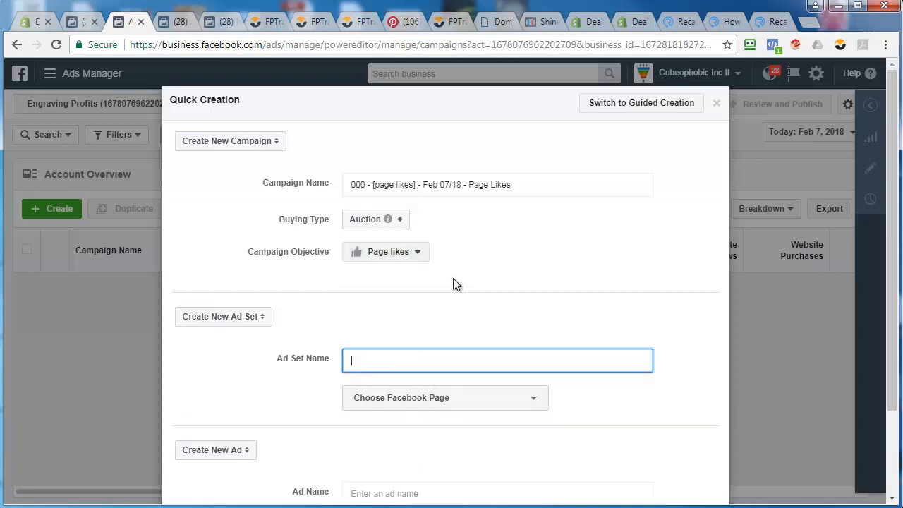
{"action": "type", "text": "000-001 - Feb 07/18 - Worldwide"}
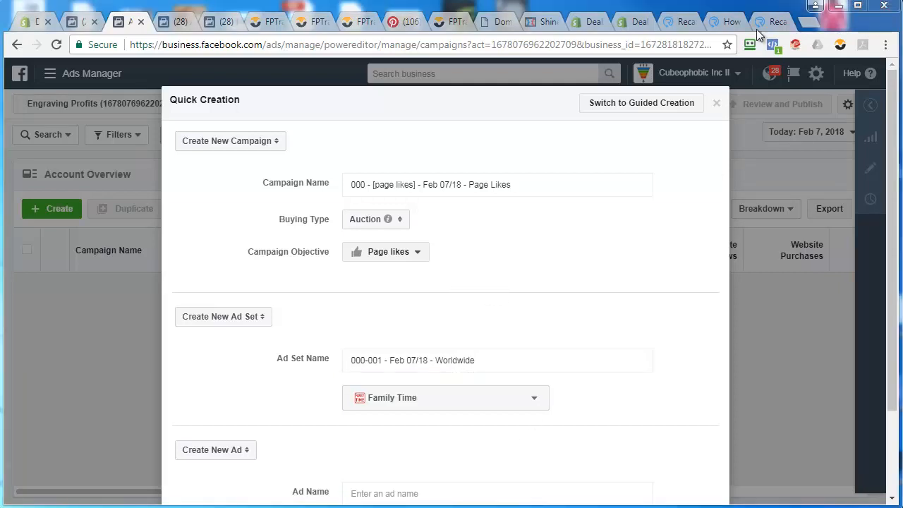
Copy the ad set name into the ad name and save the new campaign, ad set and ad as a draft
{"action": "left_click", "coordinate": [433, 358]}
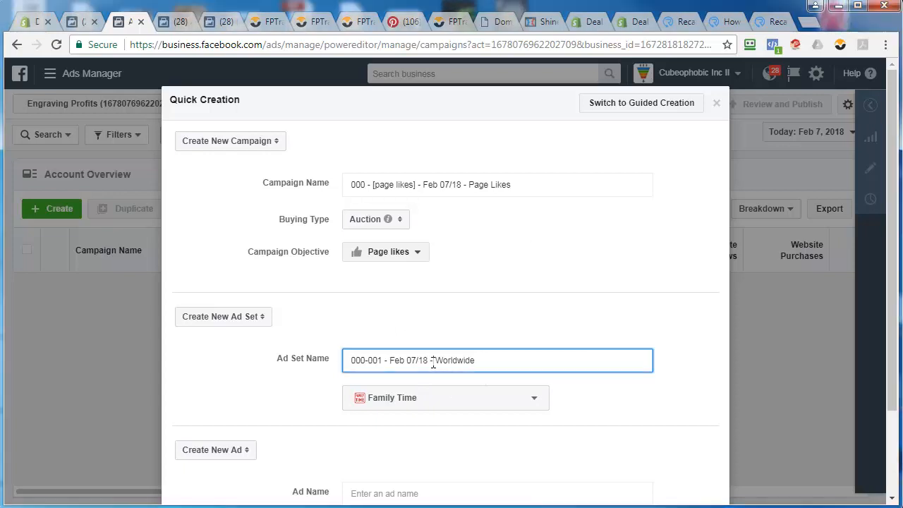
{"action": "triple_click", "coordinate": [441, 362]}
{"action": "right_click", "coordinate": [441, 361]}
{"action": "left_click", "coordinate": [478, 389]}
{"action": "left_click", "coordinate": [298, 399]}
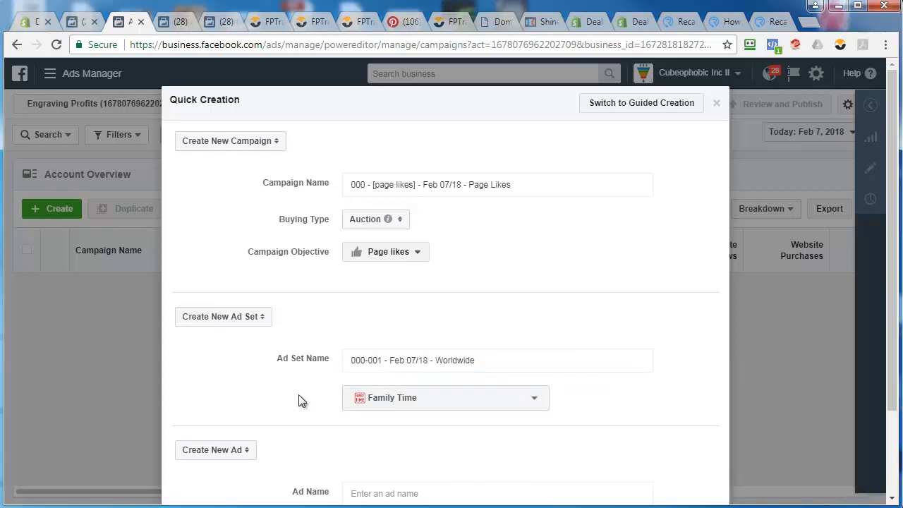
{"action": "scroll", "coordinate": [373, 383], "scroll_direction": "down", "scroll_amount": 2}
{"action": "left_click", "coordinate": [372, 383]}
{"action": "right_click", "coordinate": [371, 385]}
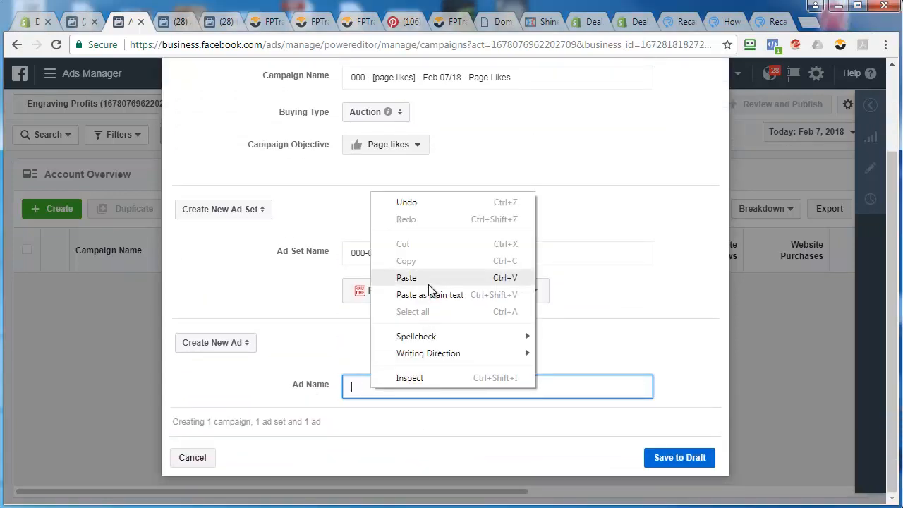
{"action": "left_click", "coordinate": [396, 276]}
{"action": "left_click", "coordinate": [675, 457]}
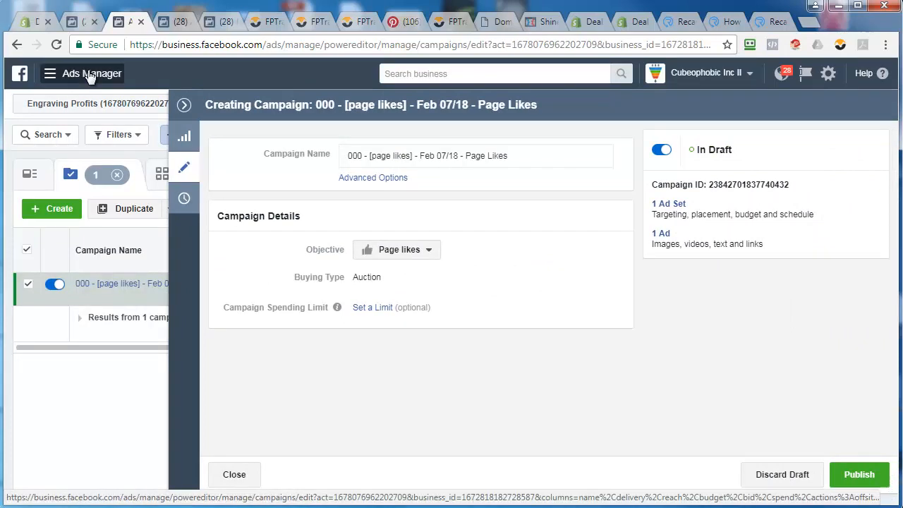
Open the draft campaign's ad set for editing and set its daily budget to $2.50
{"action": "left_click", "coordinate": [97, 284]}
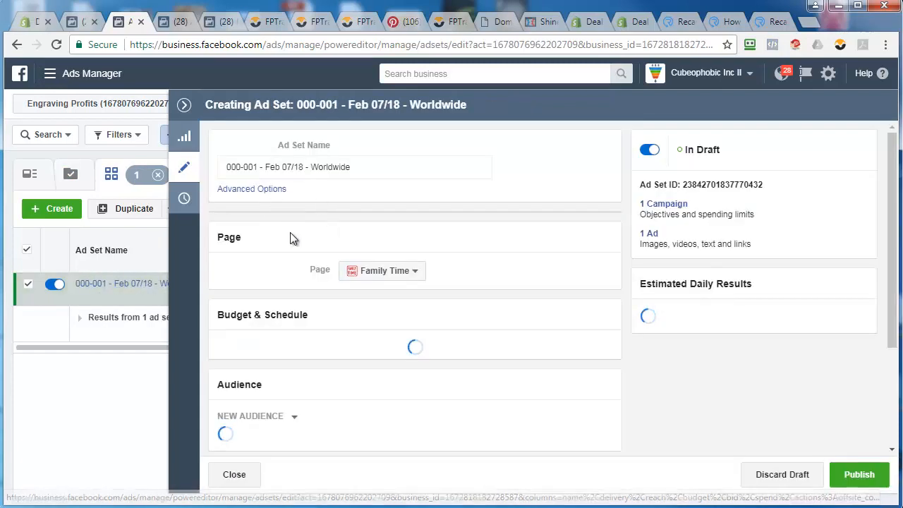
{"action": "scroll", "coordinate": [296, 351], "scroll_direction": "down", "scroll_amount": 1}
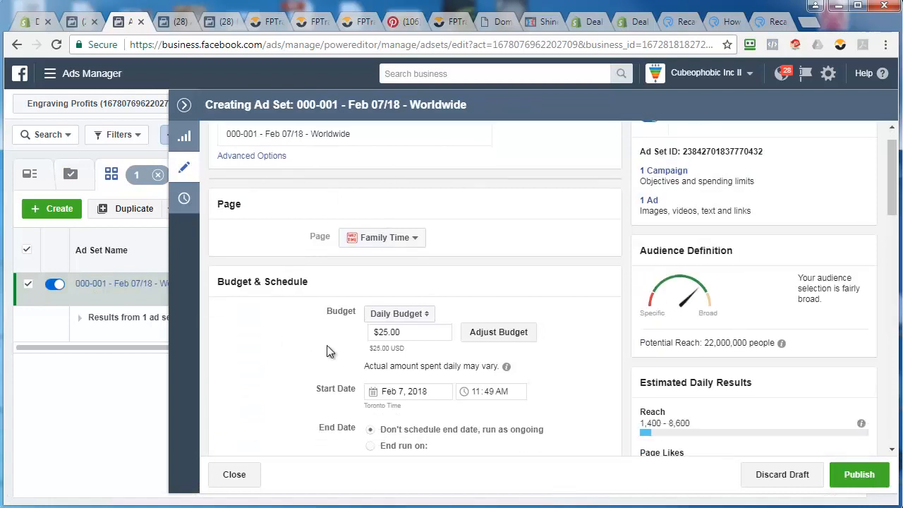
{"action": "left_click", "coordinate": [418, 330]}
{"action": "scroll", "coordinate": [381, 328], "scroll_direction": "down", "scroll_amount": 3}
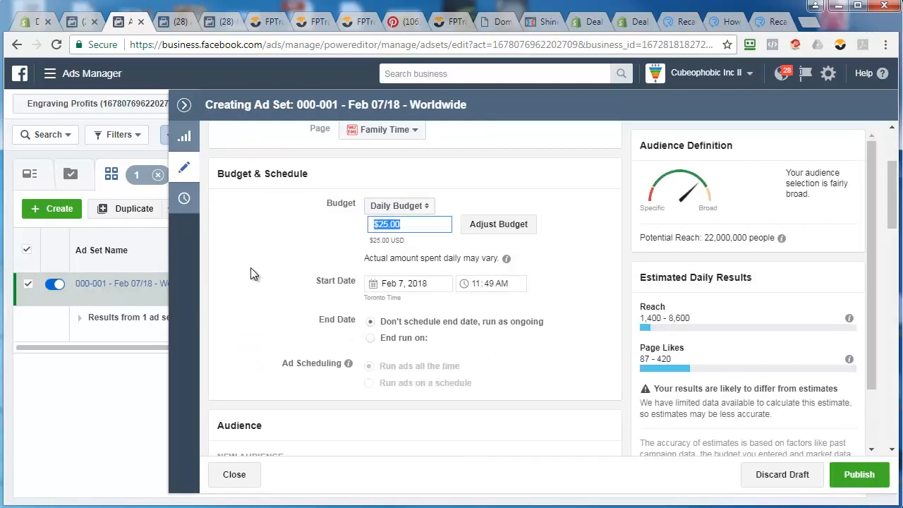
{"action": "type", "text": "2.50"}
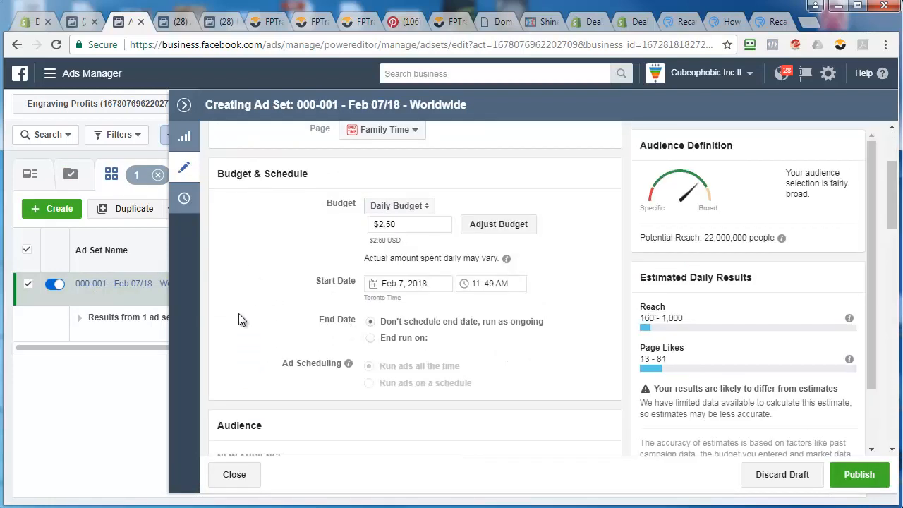
Set the ad set's audience location to the Worldwide region
{"action": "scroll", "coordinate": [256, 368], "scroll_direction": "down", "scroll_amount": 4}
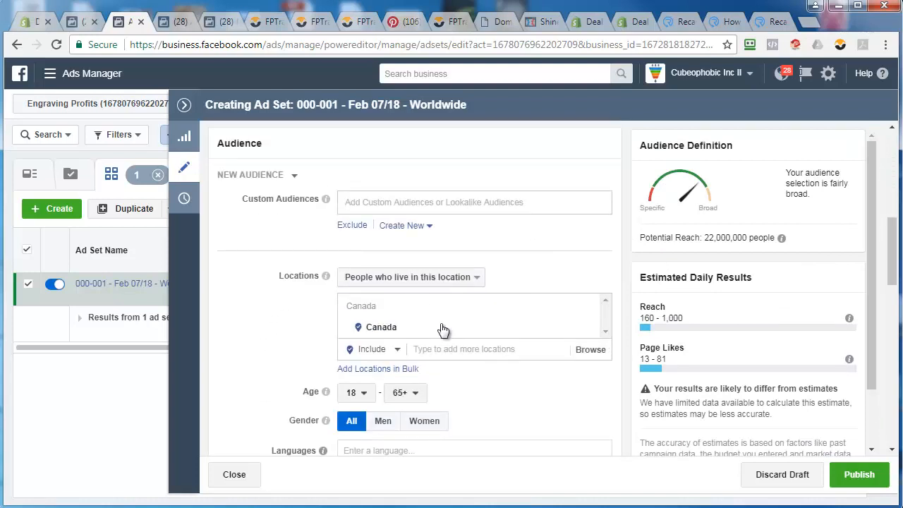
{"action": "left_click", "coordinate": [505, 348]}
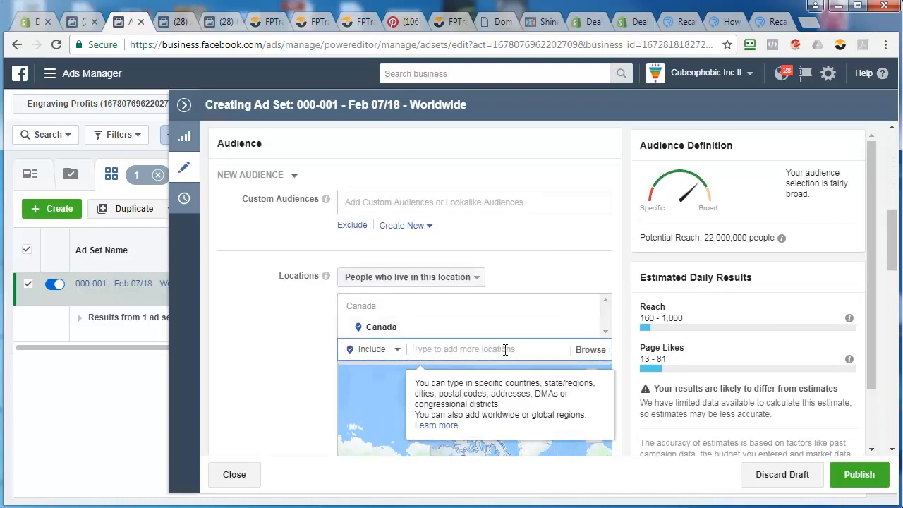
{"action": "type", "text": "worldwide"}
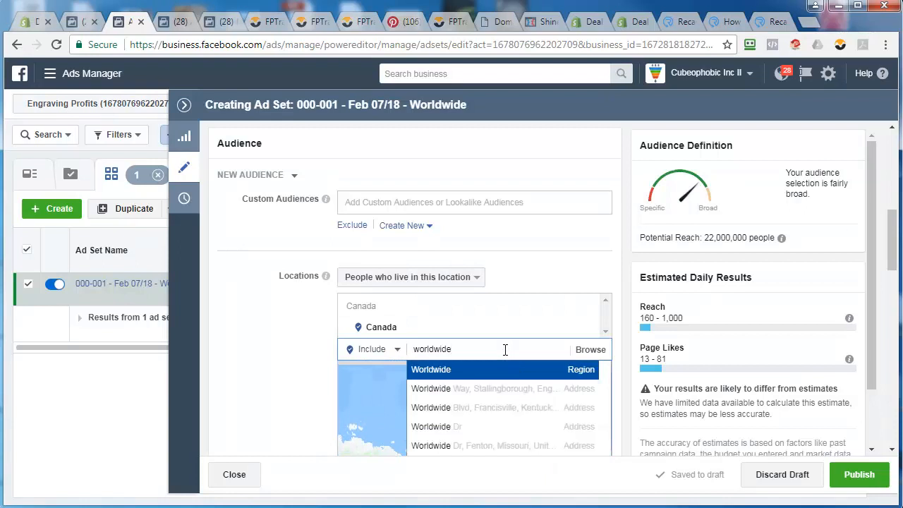
{"action": "key", "text": "Return"}
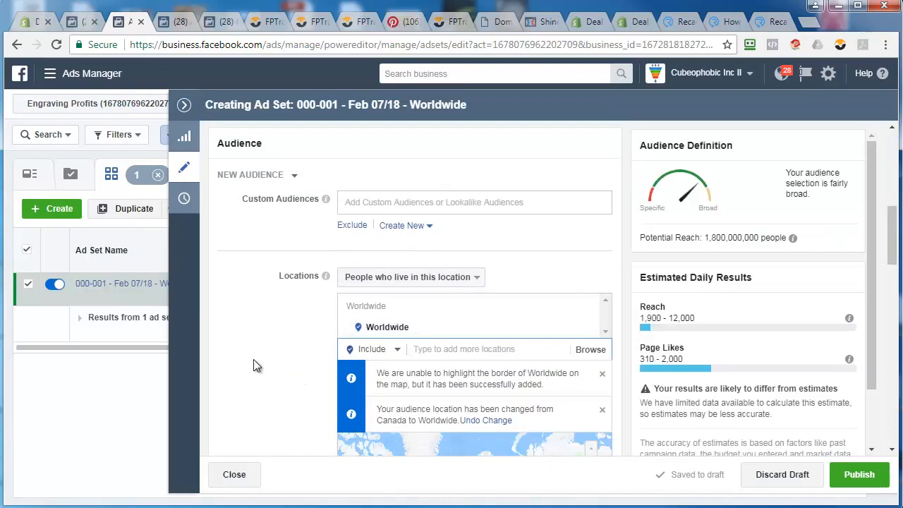
Add the interest Family to the ad set's detailed targeting
{"action": "scroll", "coordinate": [254, 362], "scroll_direction": "down", "scroll_amount": 5}
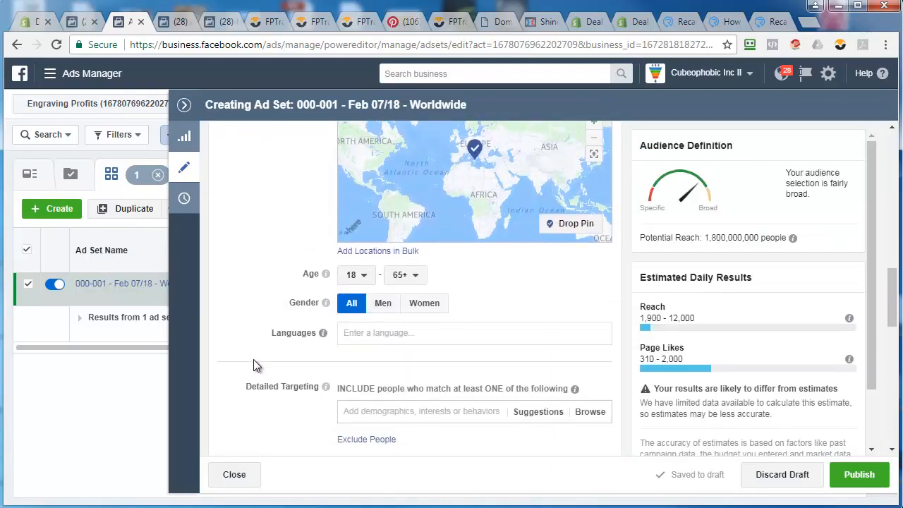
{"action": "scroll", "coordinate": [275, 328], "scroll_direction": "down", "scroll_amount": 3}
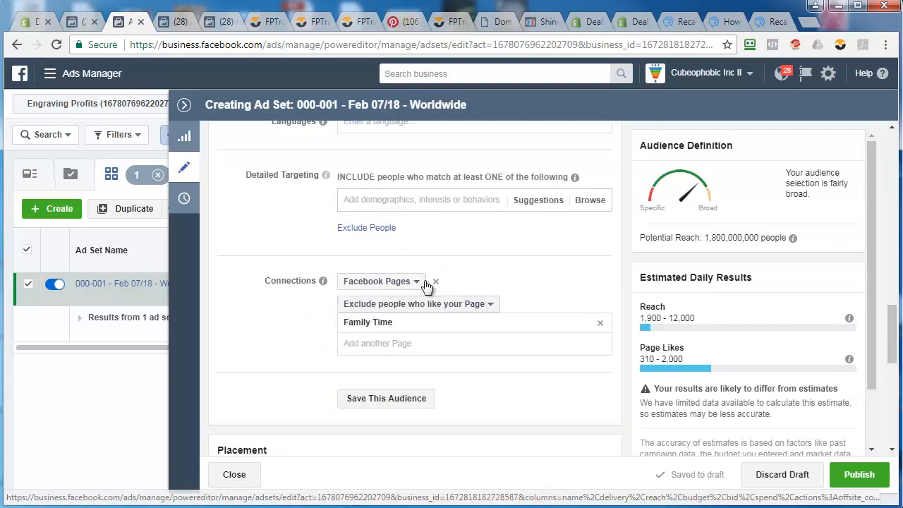
{"action": "left_click", "coordinate": [402, 203]}
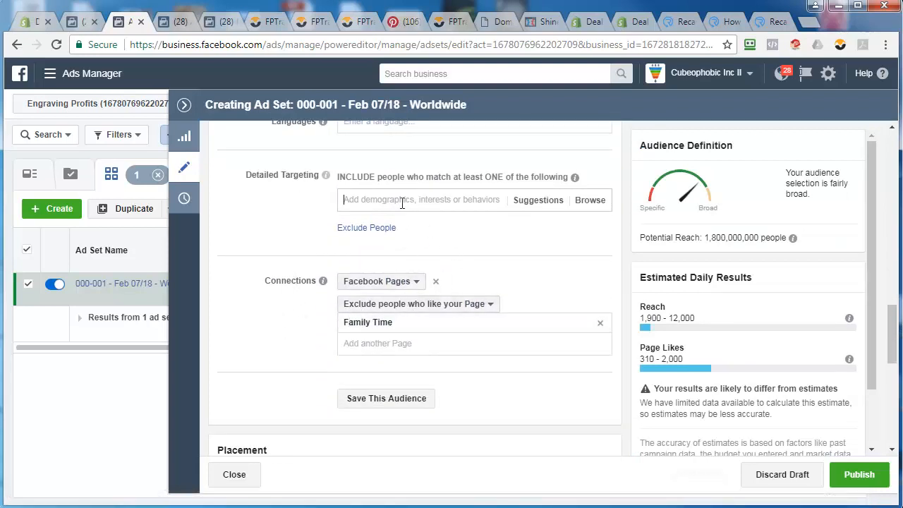
{"action": "type", "text": "family"}
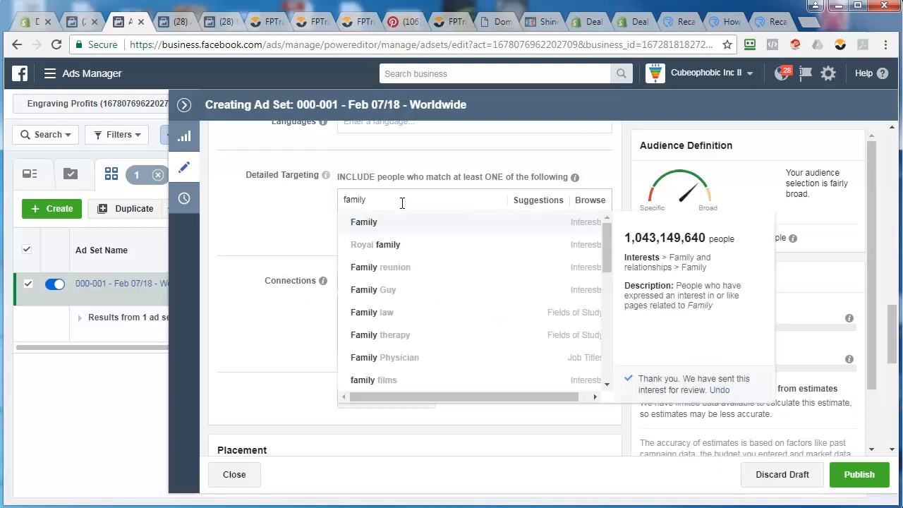
{"action": "key", "text": "Return"}
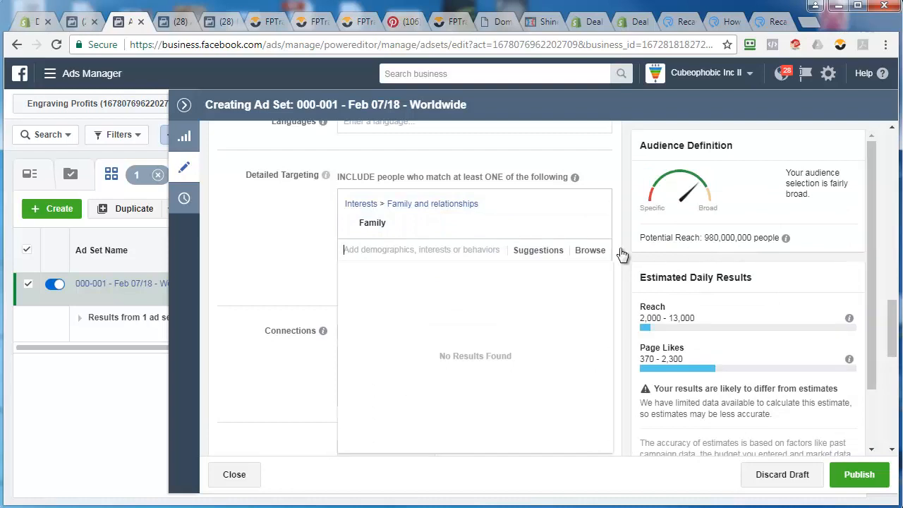
{"action": "left_click", "coordinate": [262, 253]}
Switch the ad set from automatic placements to Edit Placements, keep all device types, and review the available platforms
{"action": "scroll", "coordinate": [262, 253], "scroll_direction": "down", "scroll_amount": 5}
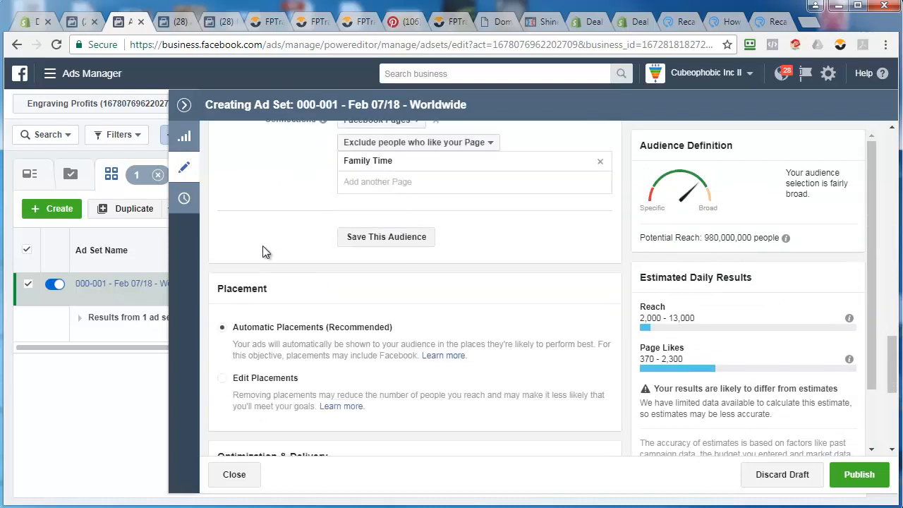
{"action": "left_click", "coordinate": [257, 240]}
{"action": "scroll", "coordinate": [232, 339], "scroll_direction": "down", "scroll_amount": 2}
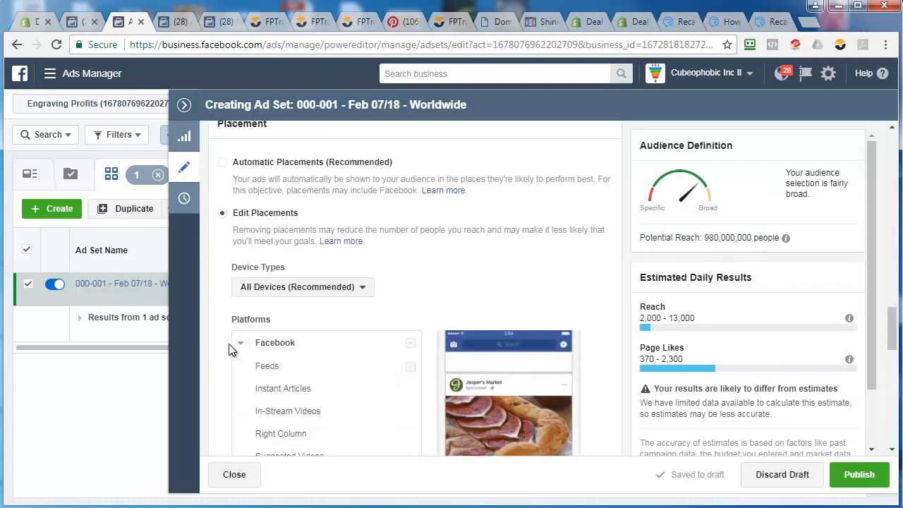
{"action": "left_click", "coordinate": [313, 173]}
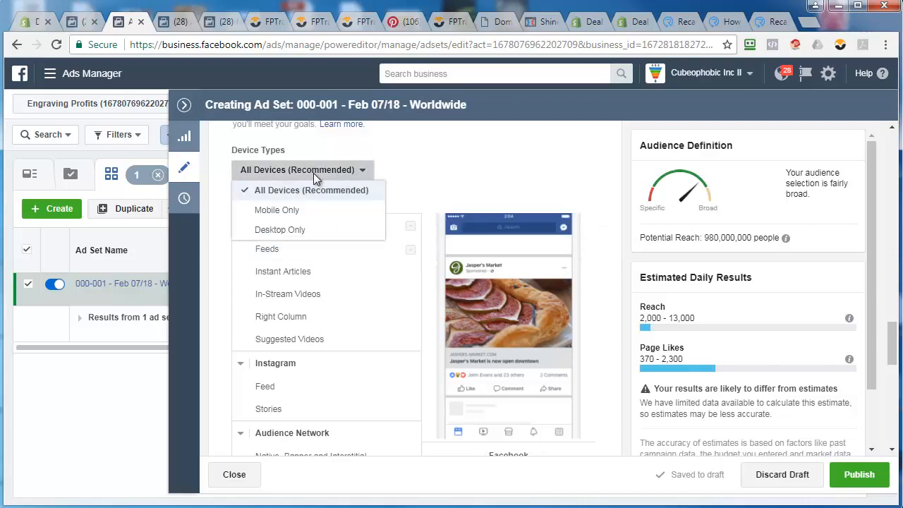
{"action": "left_click", "coordinate": [427, 175]}
{"action": "scroll", "coordinate": [400, 414], "scroll_direction": "down", "scroll_amount": 5}
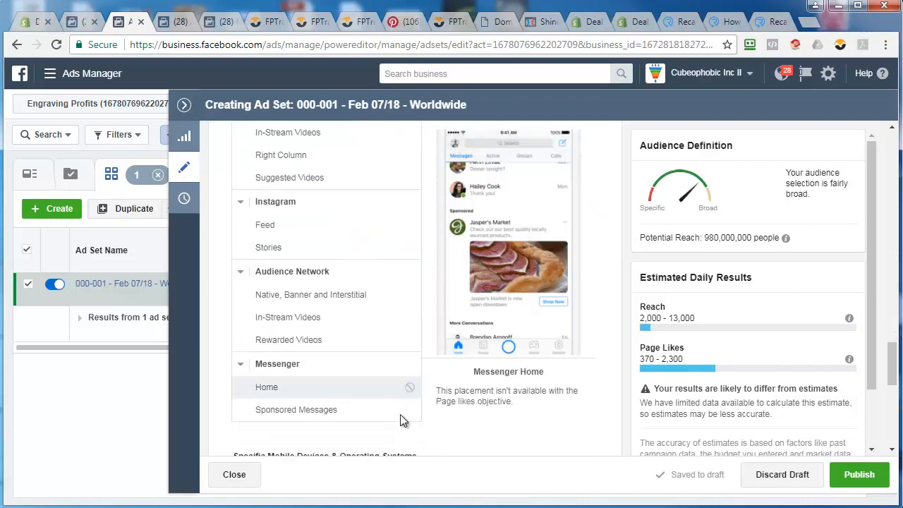
{"action": "scroll", "coordinate": [397, 344], "scroll_direction": "up", "scroll_amount": 4}
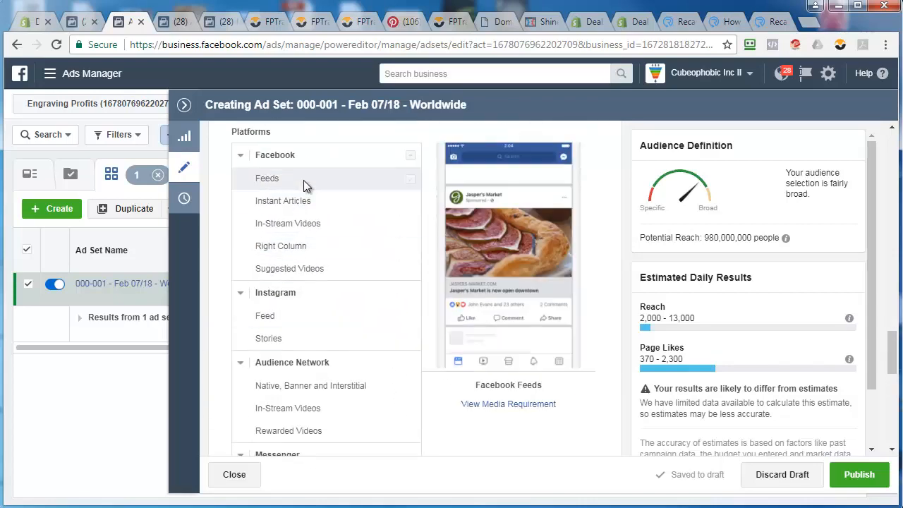
{"action": "scroll", "coordinate": [340, 275], "scroll_direction": "down", "scroll_amount": 6}
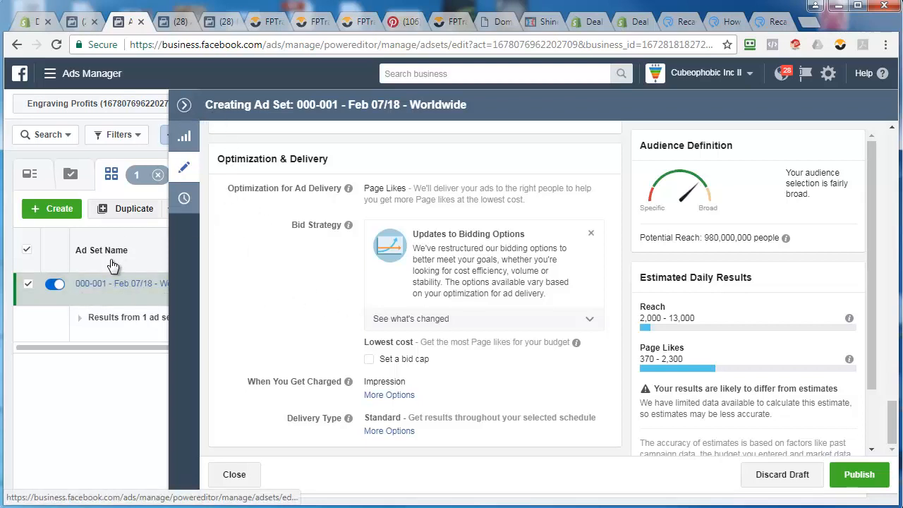
Open the ad set's ad, enter the text "Do You Love Your Family? Click Like If You Do!" and check the ad preview
{"action": "left_click", "coordinate": [99, 285]}
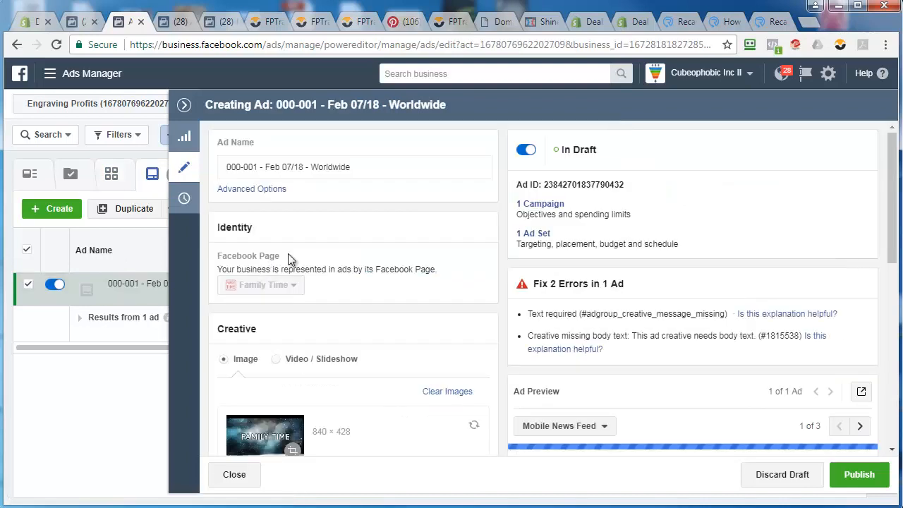
{"action": "scroll", "coordinate": [341, 224], "scroll_direction": "down", "scroll_amount": 4}
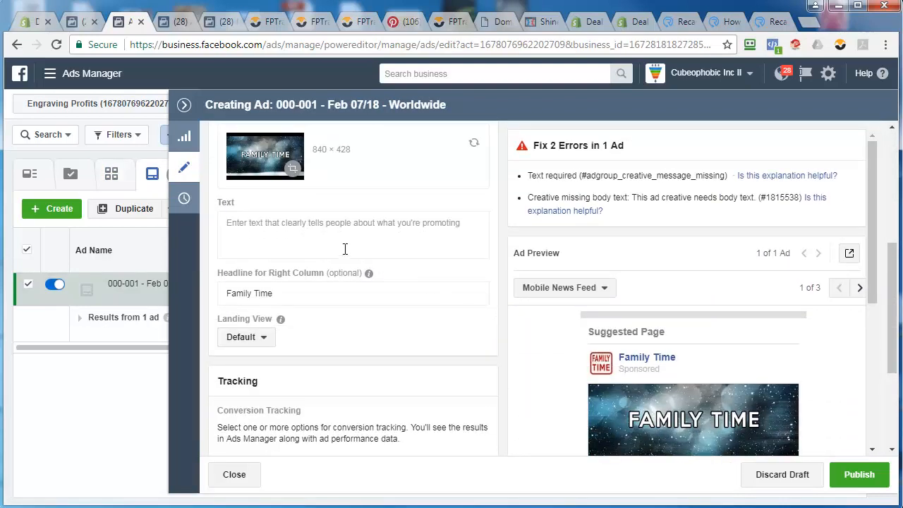
{"action": "left_click", "coordinate": [297, 238]}
{"action": "type", "text": "D"}
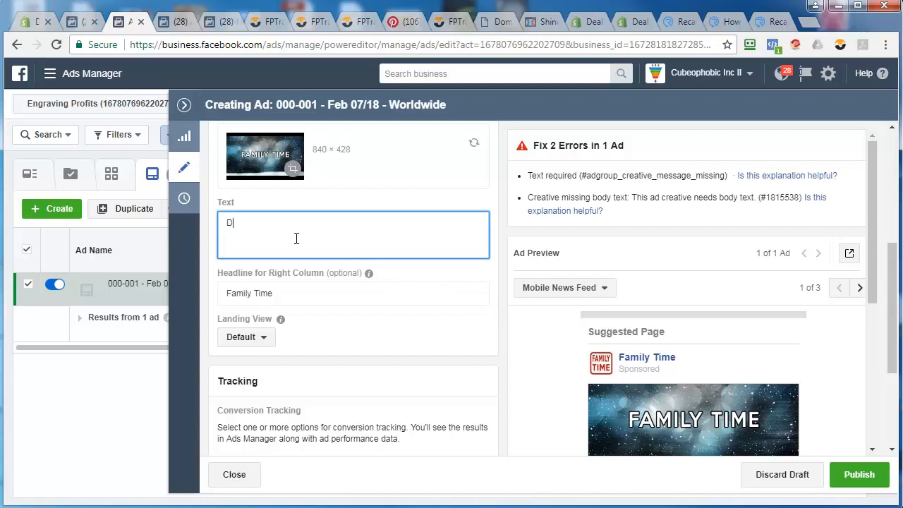
{"action": "type", "text": "o You Love Your Family?  Click"}
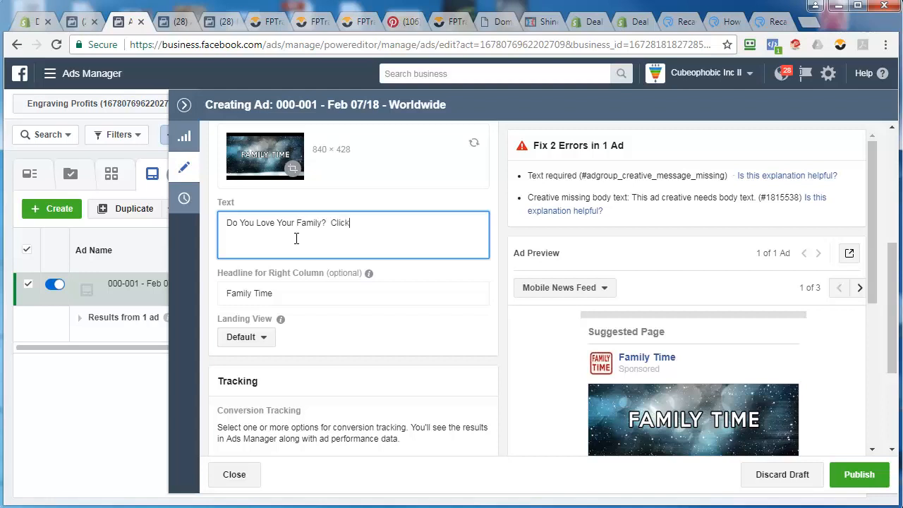
{"action": "type", "text": " Like If You Do!"}
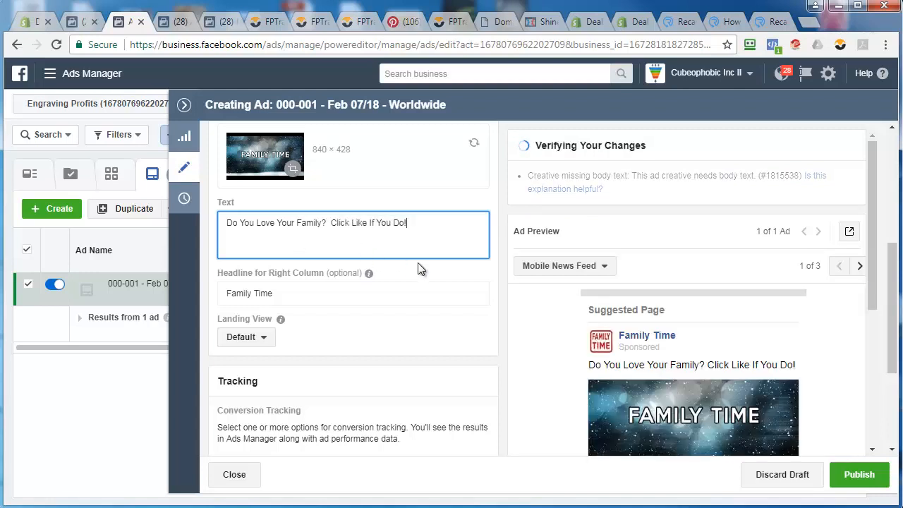
{"action": "left_click", "coordinate": [419, 270]}
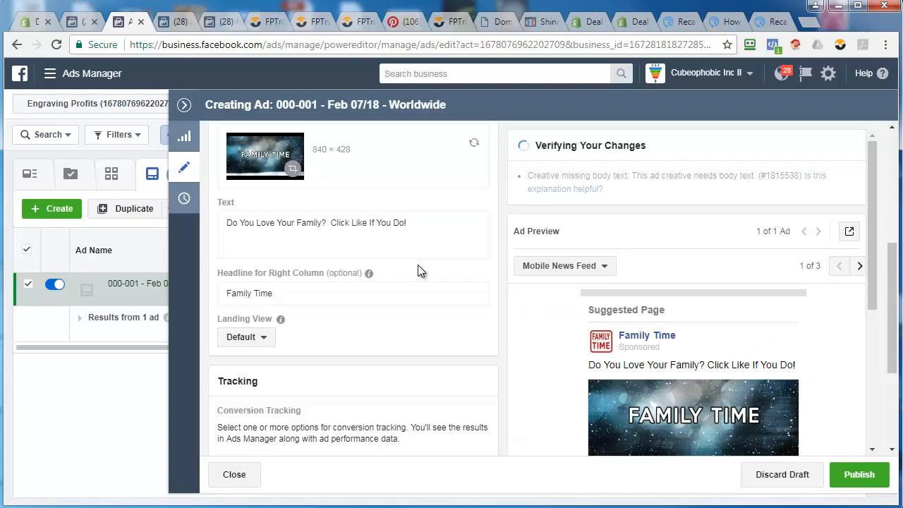
{"action": "left_click_drag", "start_coordinate": [875, 302], "coordinate": [876, 365]}
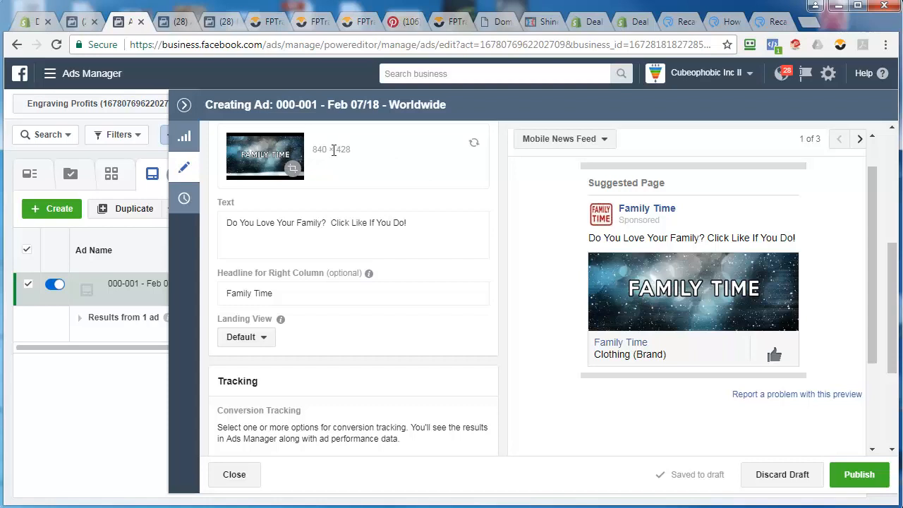
Turn on Facebook Pixel conversion tracking with the Yoga pixel for the ad and publish the draft
{"action": "scroll", "coordinate": [382, 302], "scroll_direction": "down", "scroll_amount": 1}
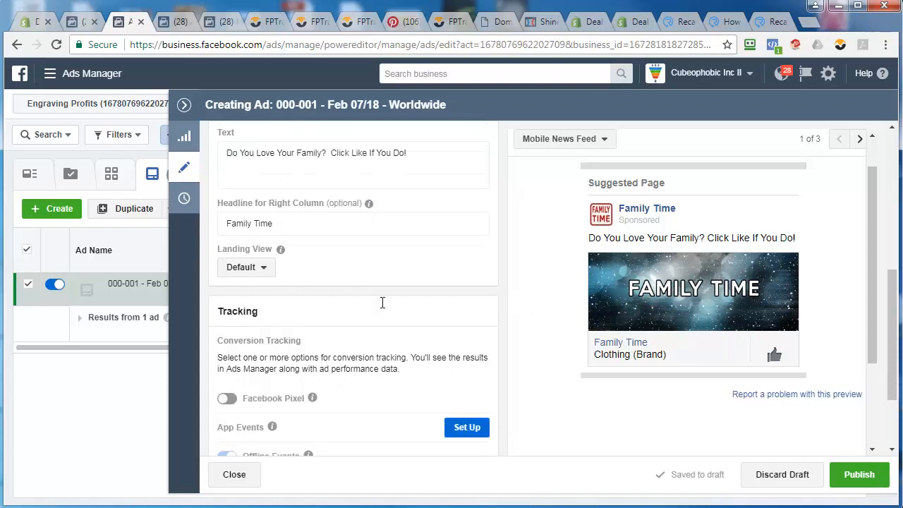
{"action": "scroll", "coordinate": [383, 303], "scroll_direction": "down", "scroll_amount": 1}
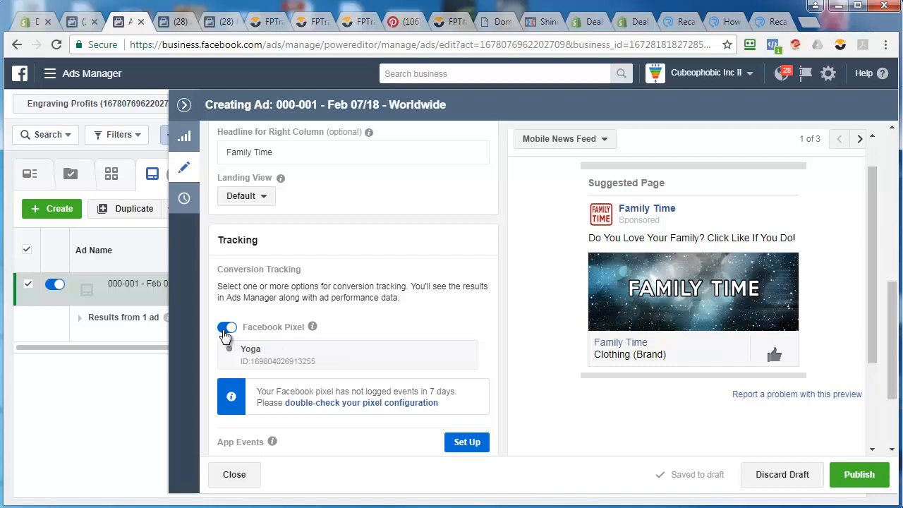
{"action": "left_click", "coordinate": [226, 331]}
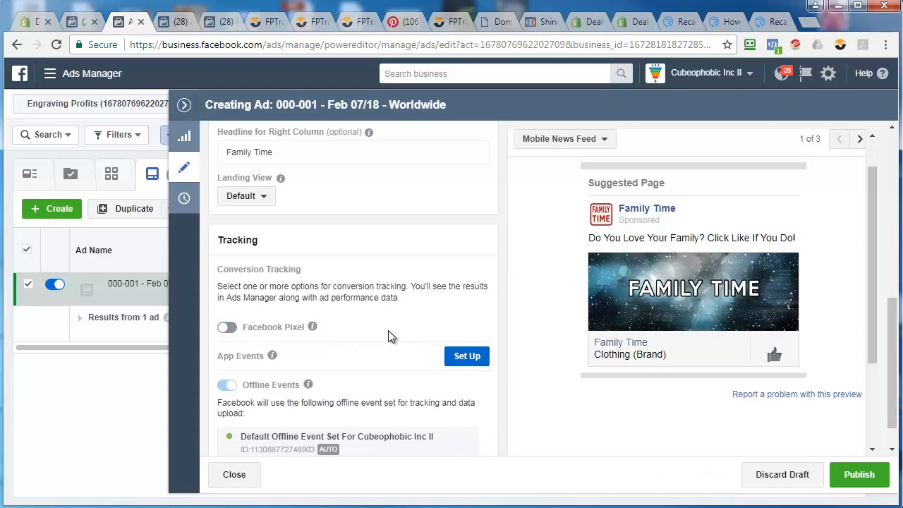
{"action": "left_click", "coordinate": [228, 329]}
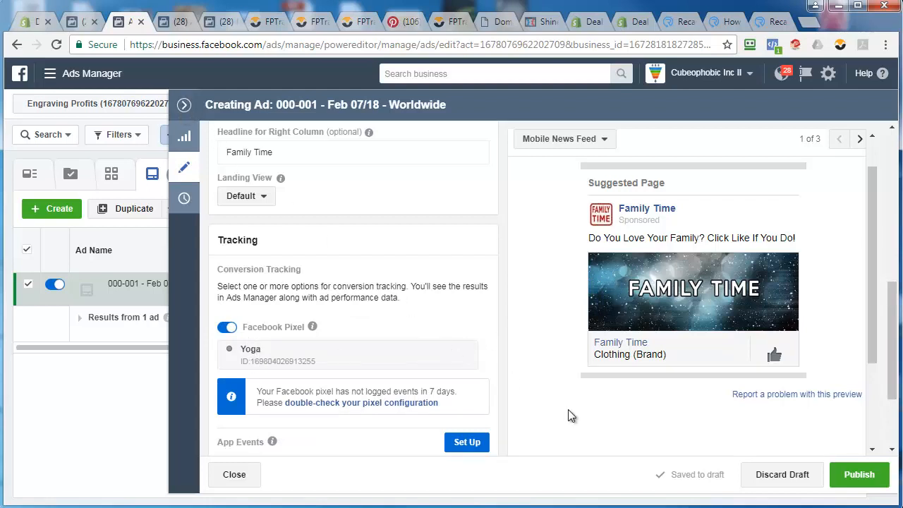
{"action": "scroll", "coordinate": [423, 388], "scroll_direction": "down", "scroll_amount": 2}
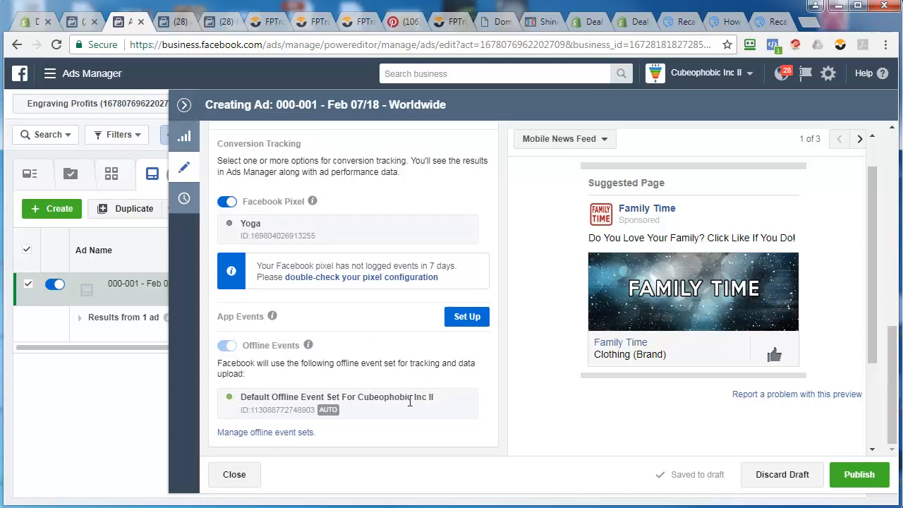
{"action": "left_click_drag", "start_coordinate": [251, 236], "coordinate": [340, 247]}
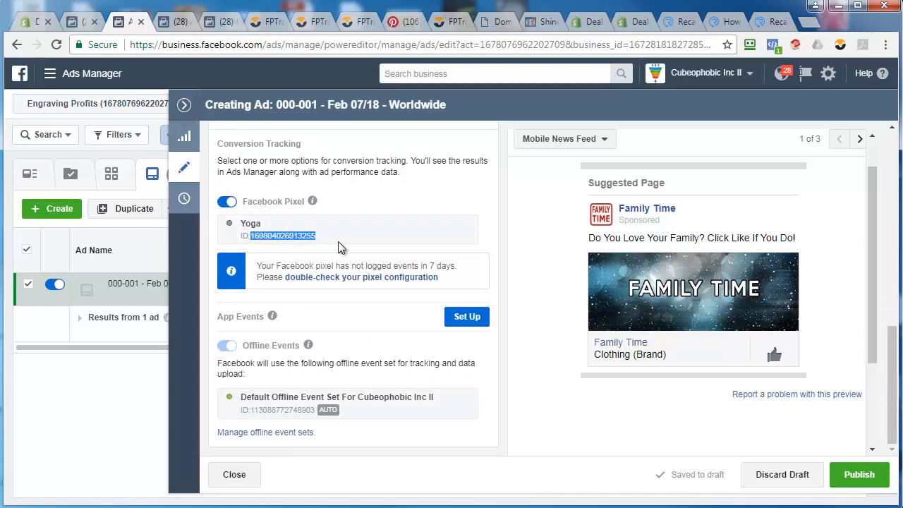
{"action": "left_click", "coordinate": [857, 476]}
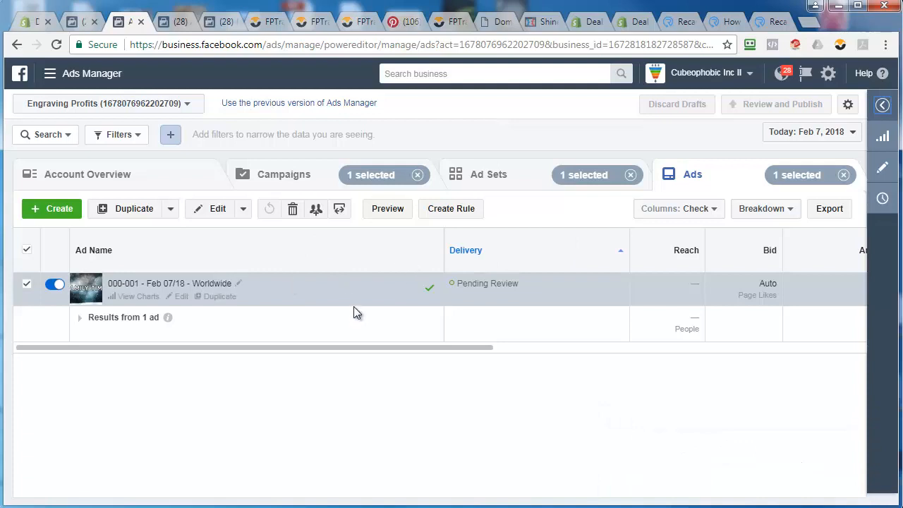
Return to the campaigns list and clear the campaign, ad set and ad selections
{"action": "left_click", "coordinate": [306, 181]}
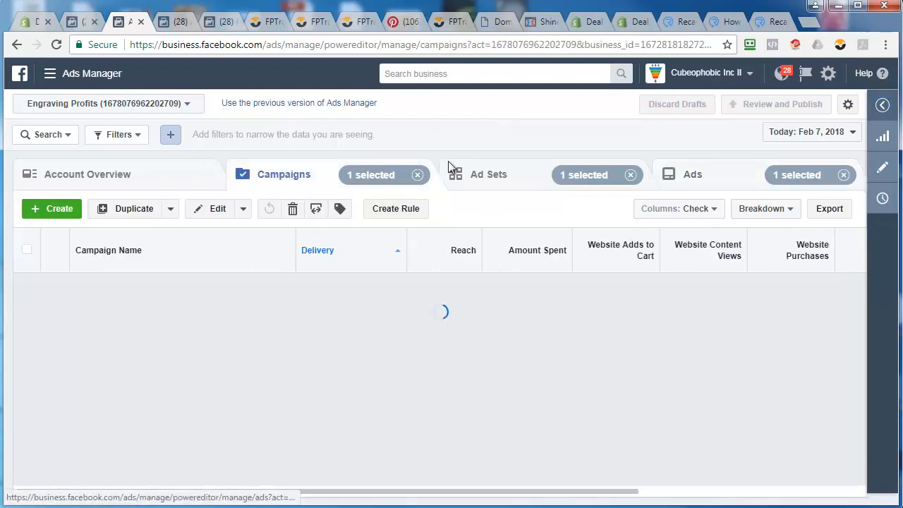
{"action": "left_click", "coordinate": [417, 175]}
{"action": "left_click", "coordinate": [630, 174]}
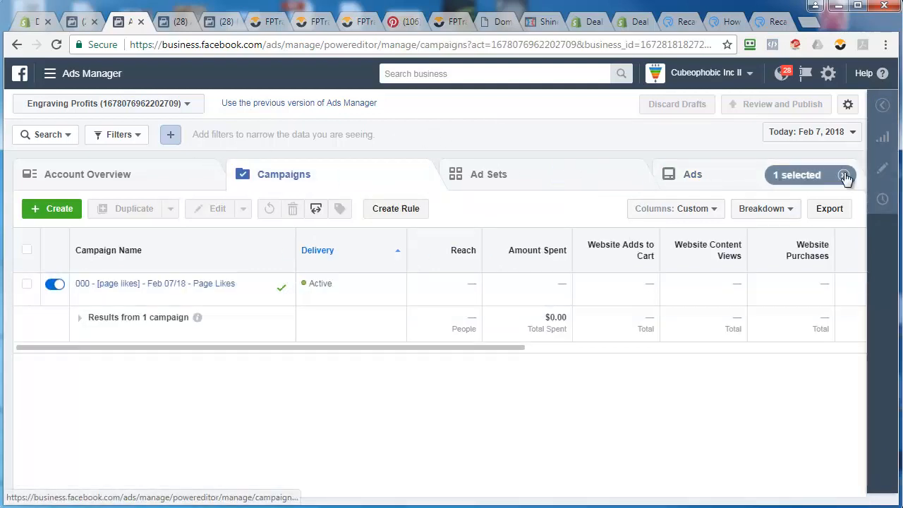
{"action": "left_click", "coordinate": [845, 176]}
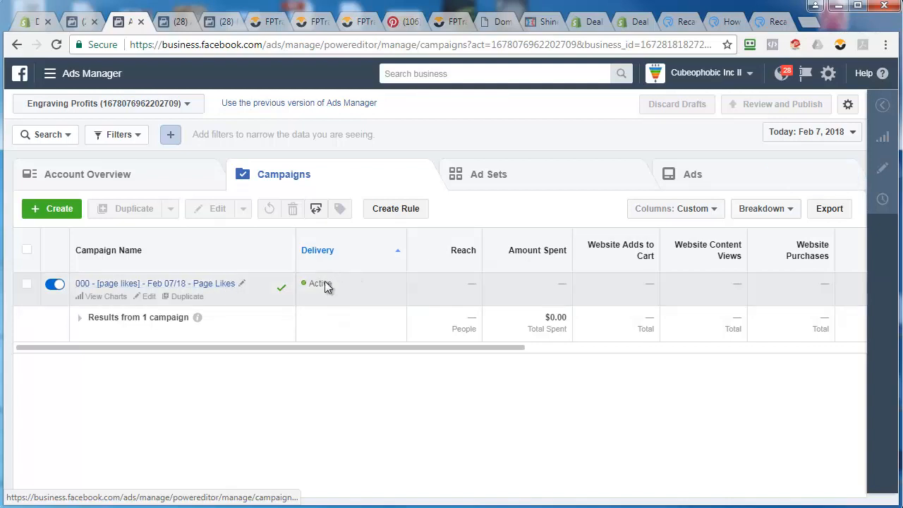